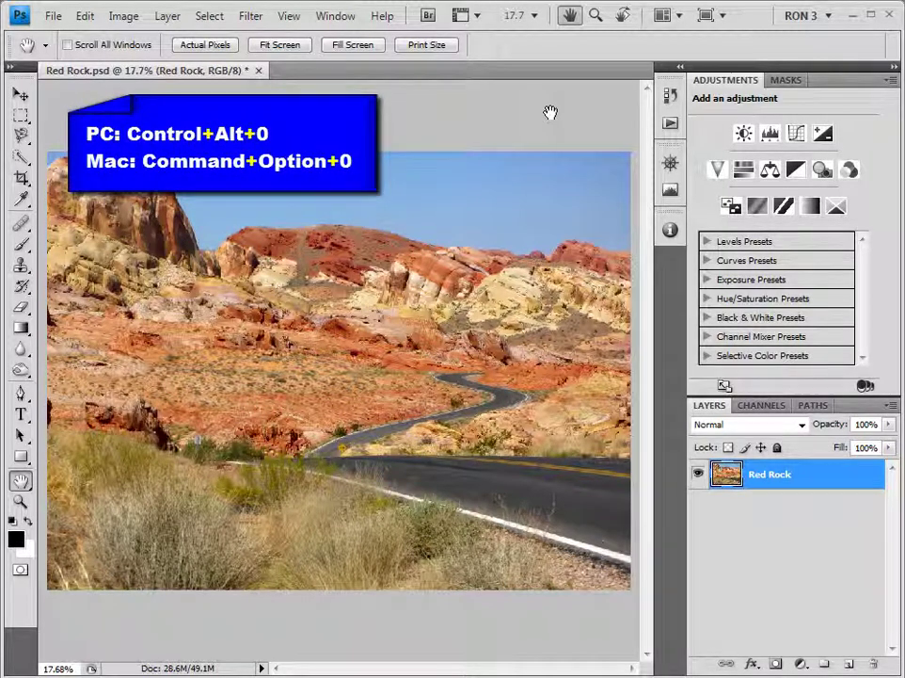
Step: Convert the Red Rock layer to a Smart Object
key(ctrl+alt+0)
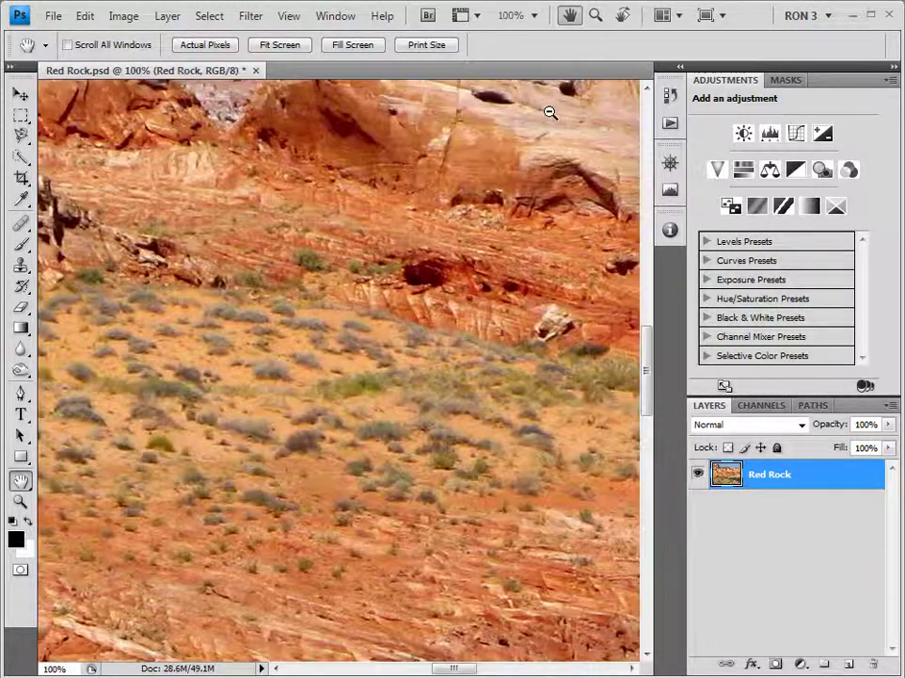
click(670, 162)
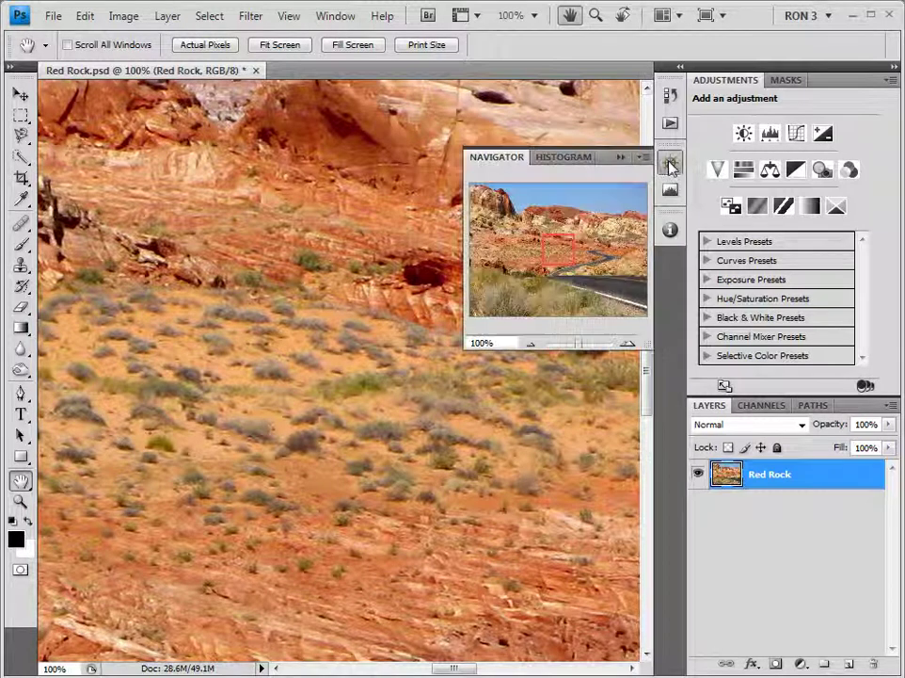
drag(563, 247, 559, 195)
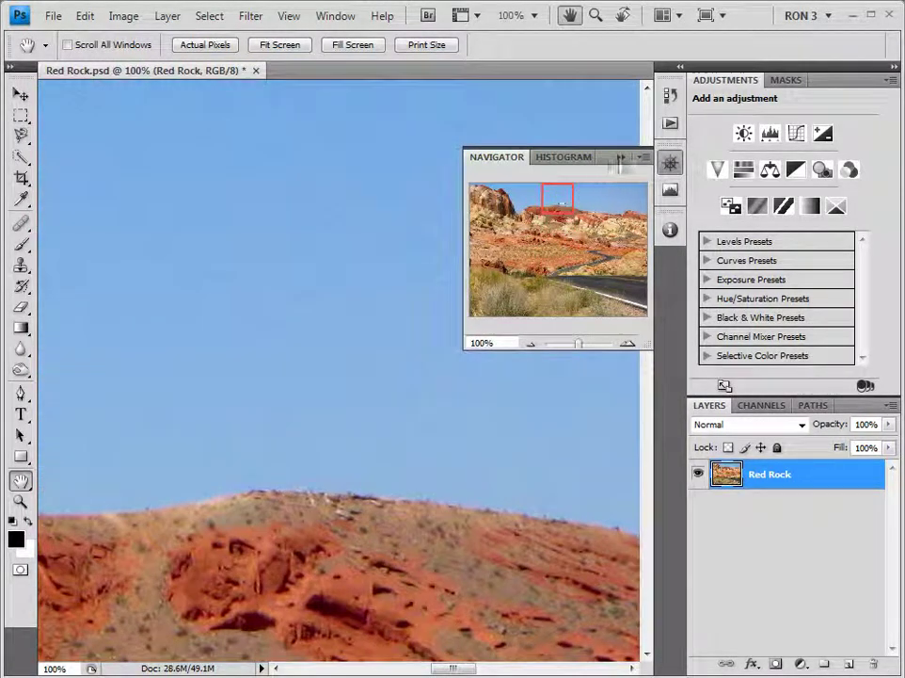
click(620, 158)
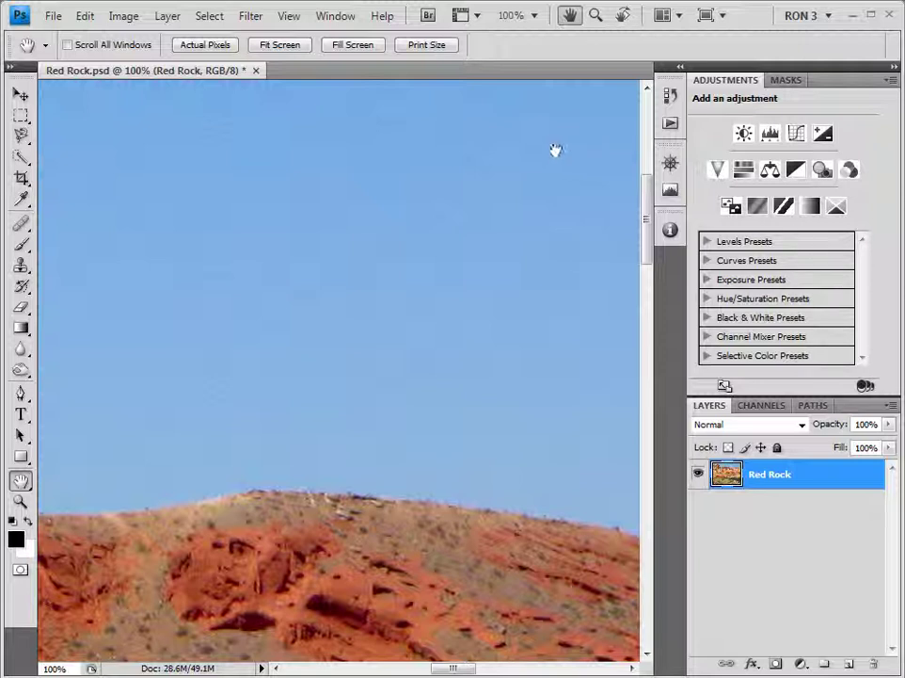
click(170, 18)
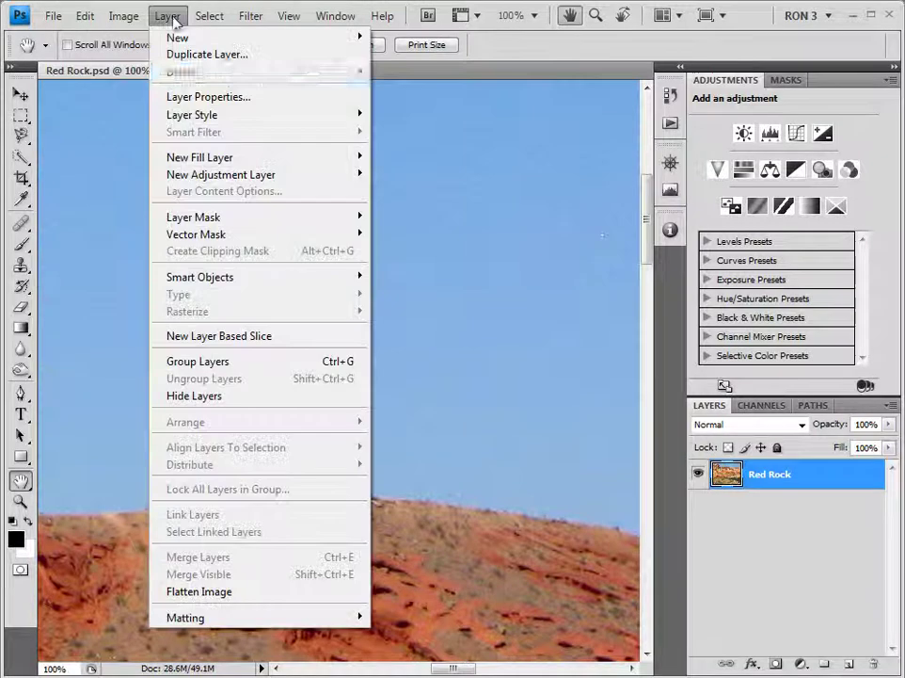
mouse_move(225, 279)
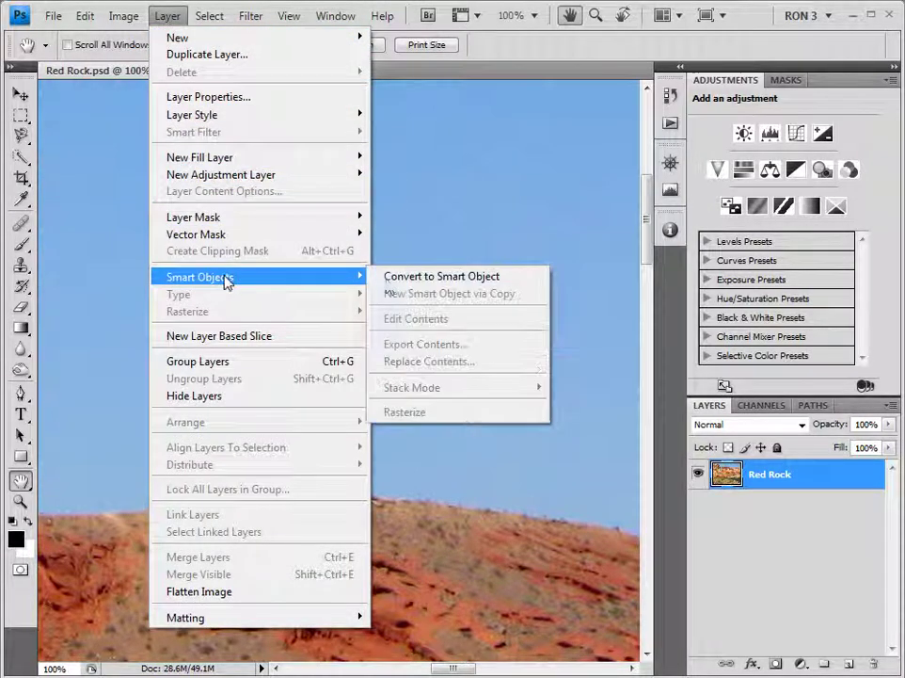
click(414, 279)
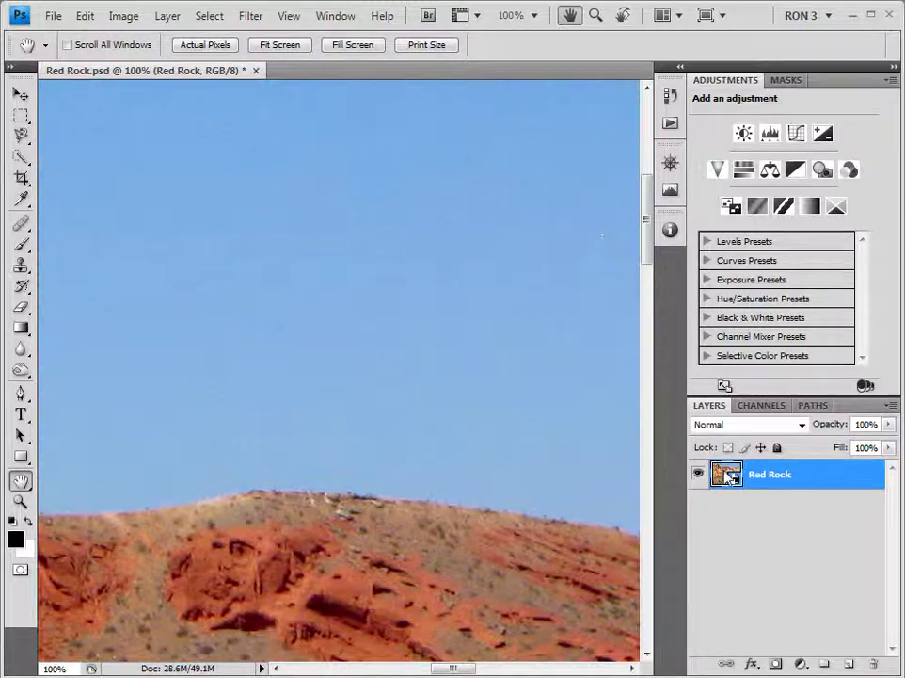
Step: Open the Red Rock Smart Object's contents and convert the layer inside to a Smart Object as well
double_click(726, 475)
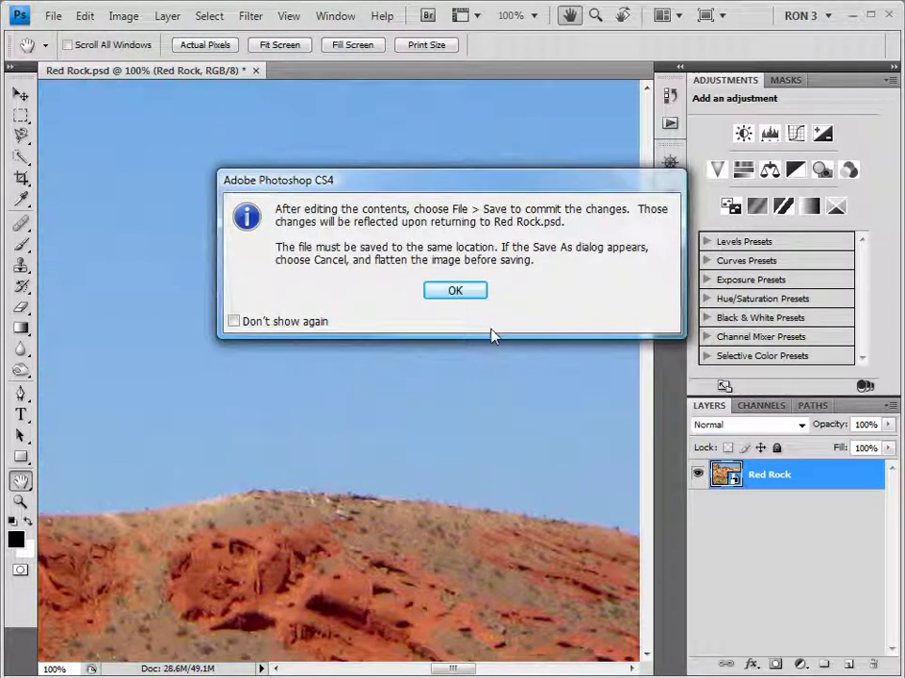
click(455, 290)
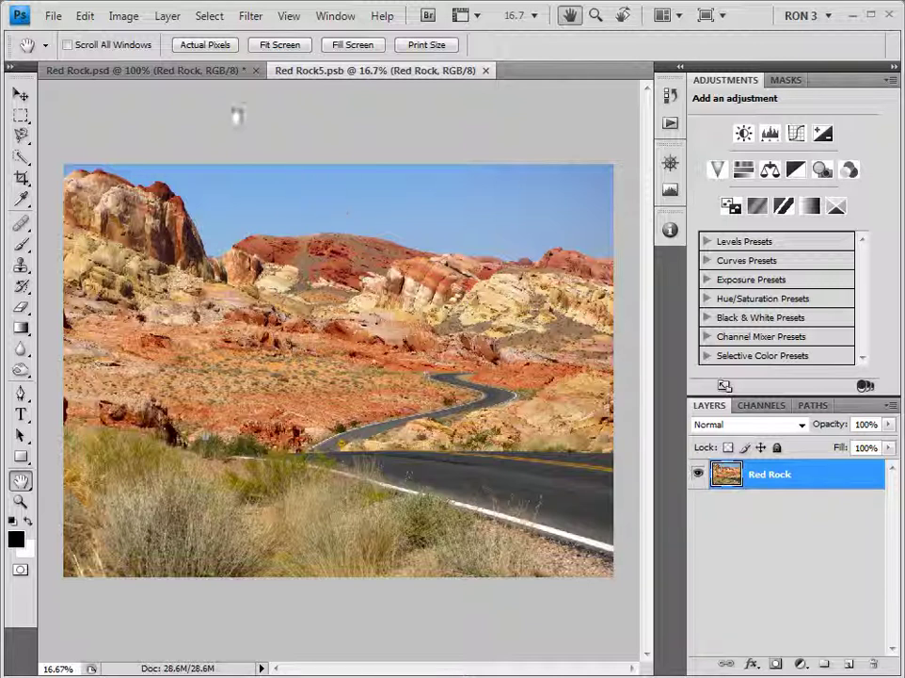
click(167, 16)
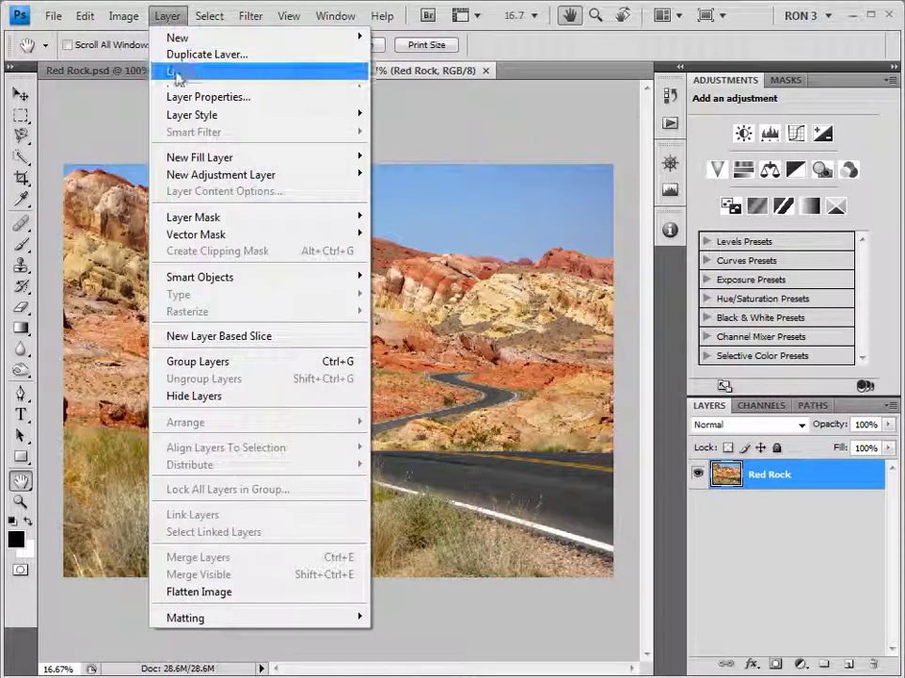
mouse_move(246, 280)
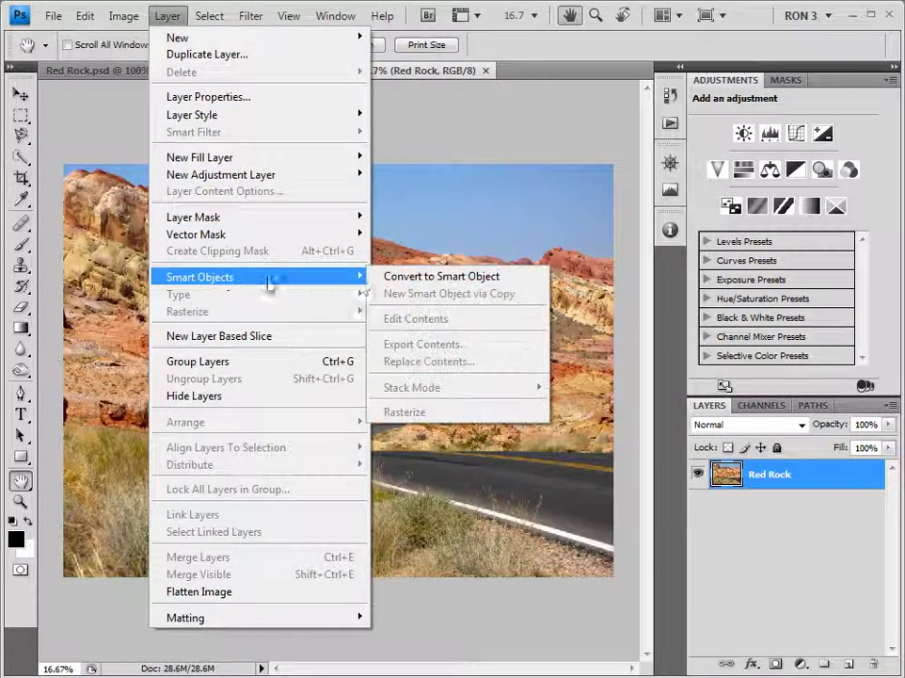
click(393, 276)
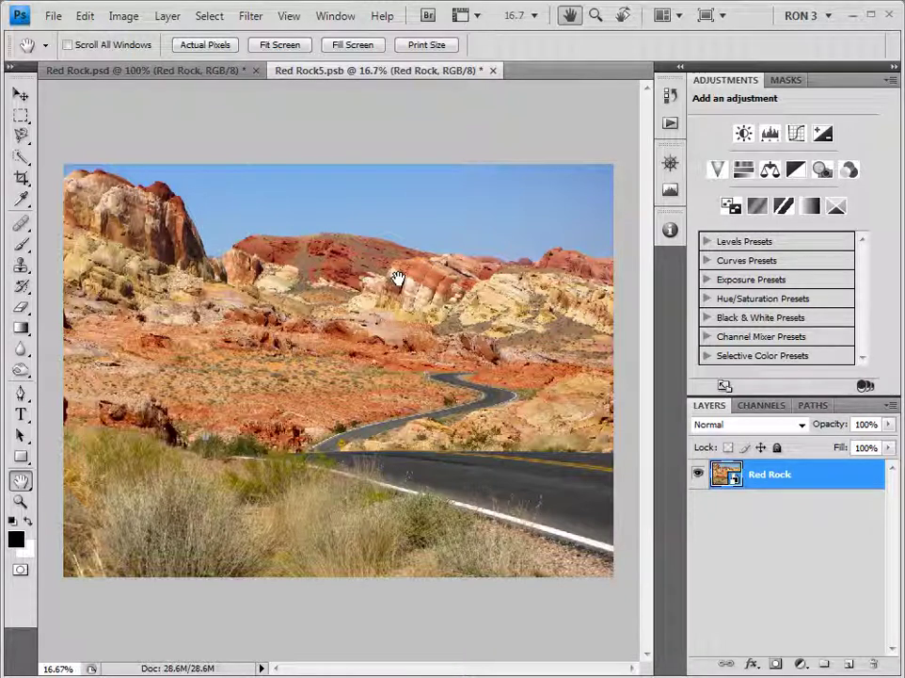
Step: Apply Reduce Noise to the nested Smart Object with Strength 10, Preserve Details 0%, Reduce Color Noise 45% and Sharpen Details 0%
key(ctrl+1)
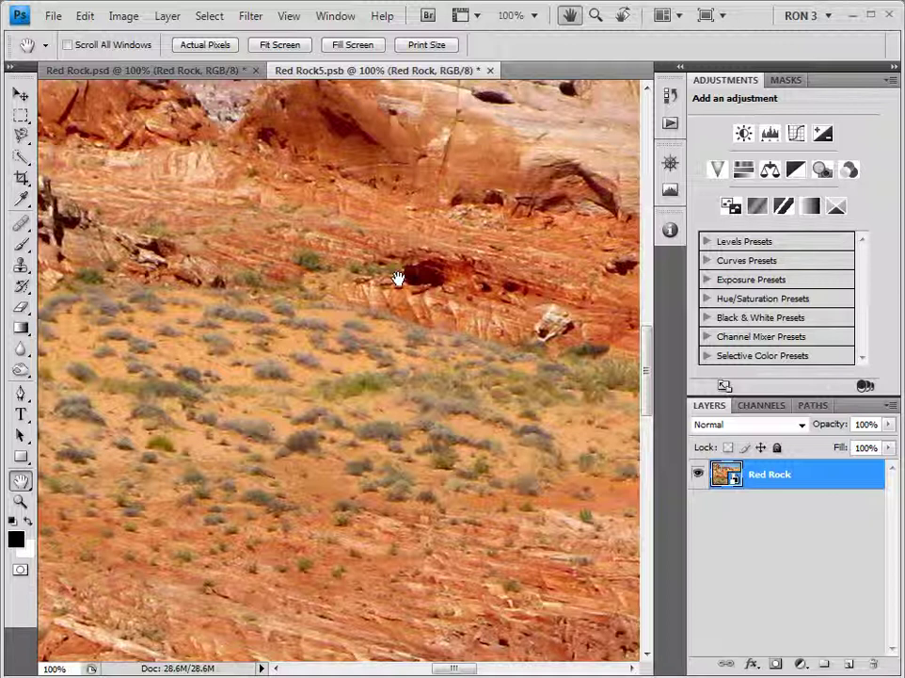
click(671, 164)
drag(559, 251, 555, 195)
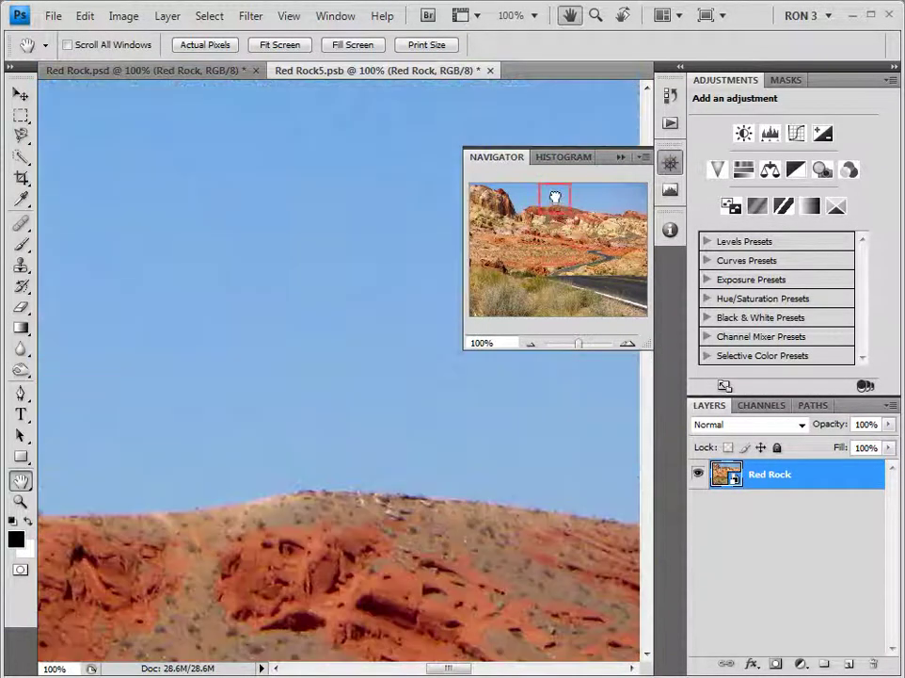
click(620, 157)
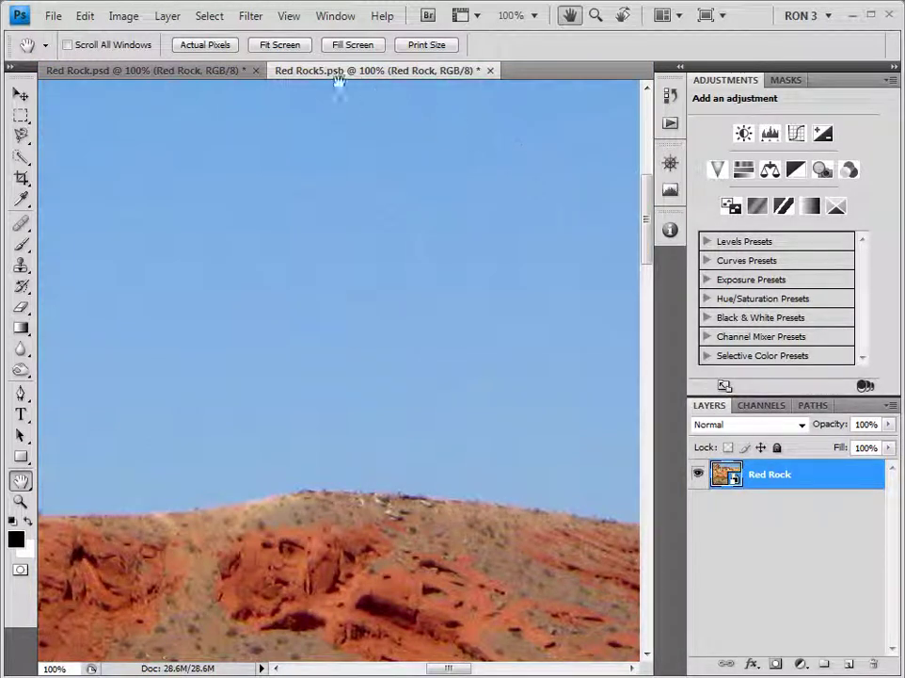
click(254, 19)
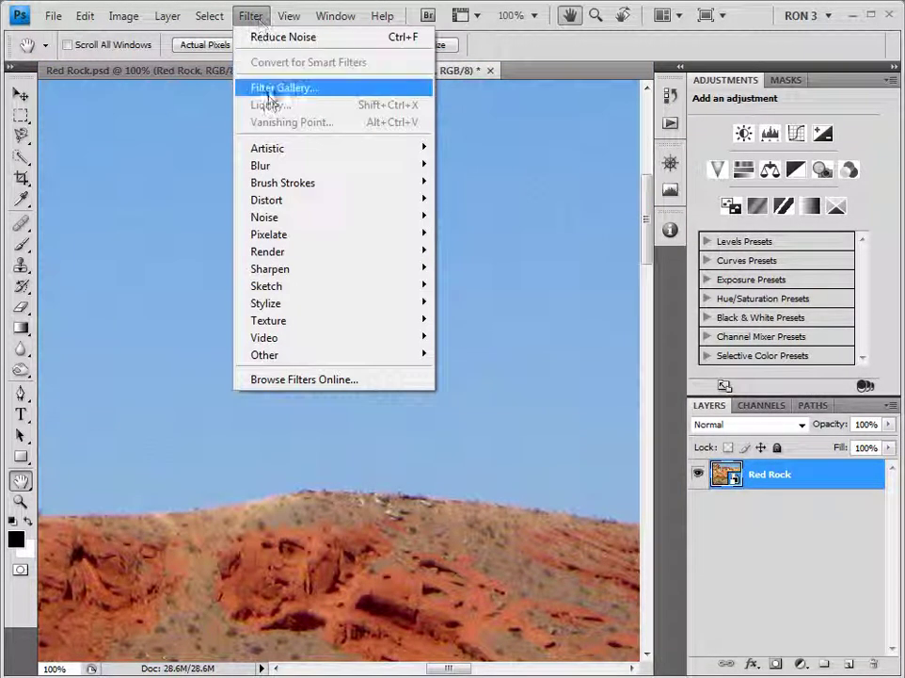
mouse_move(279, 219)
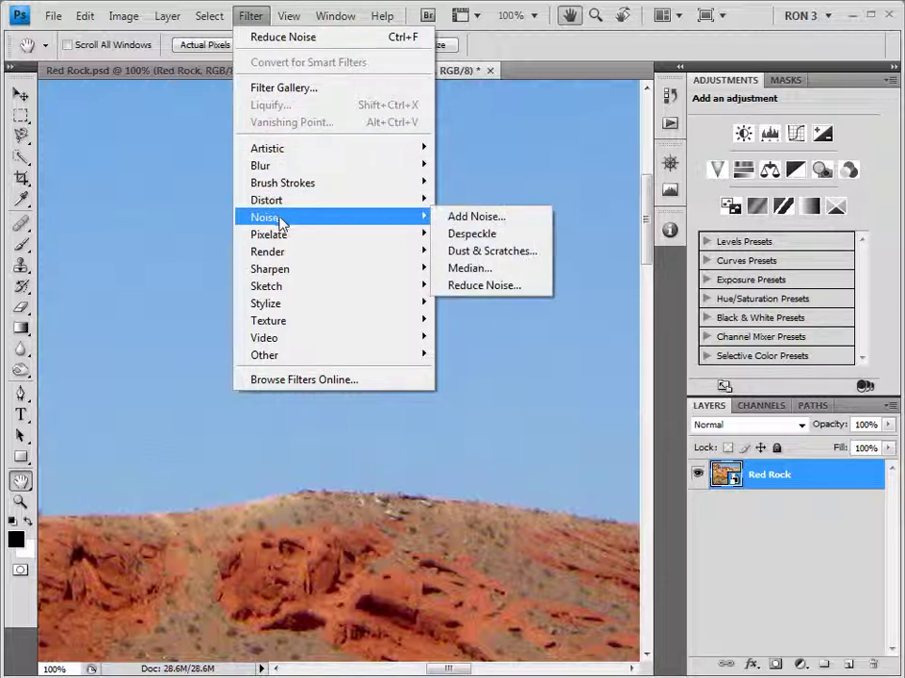
click(485, 284)
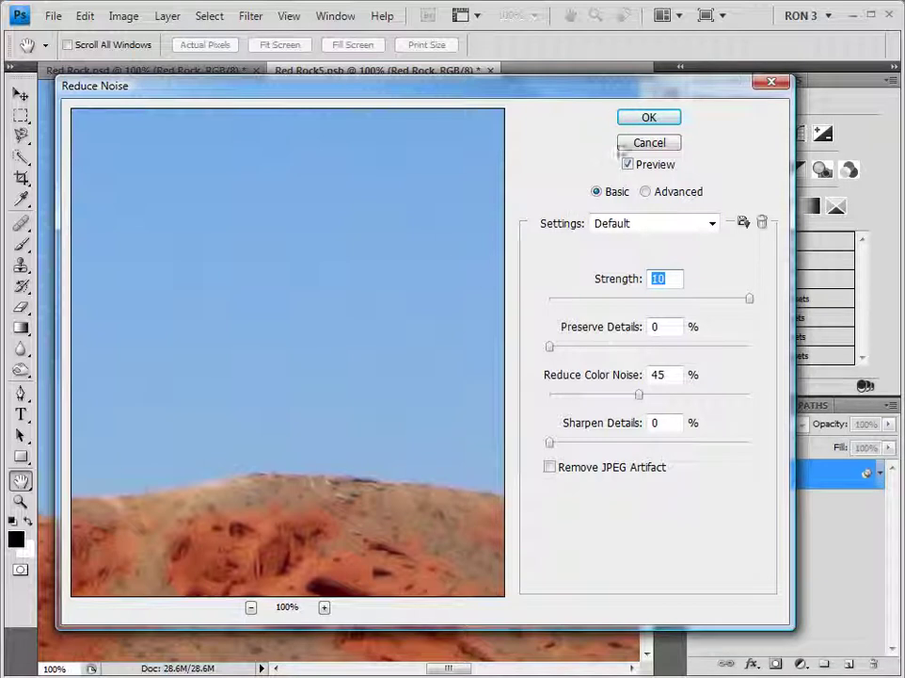
click(644, 119)
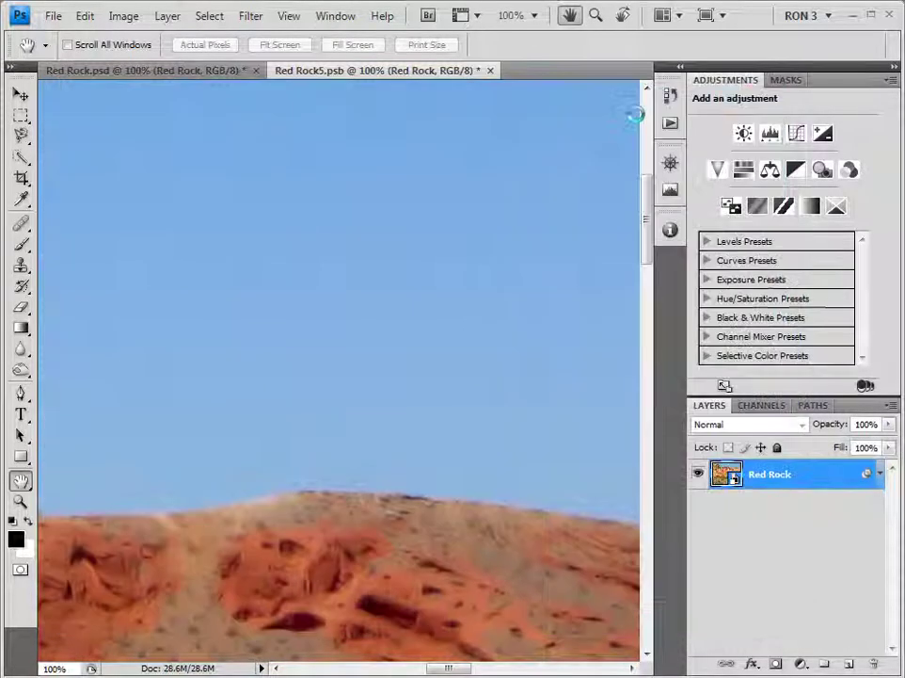
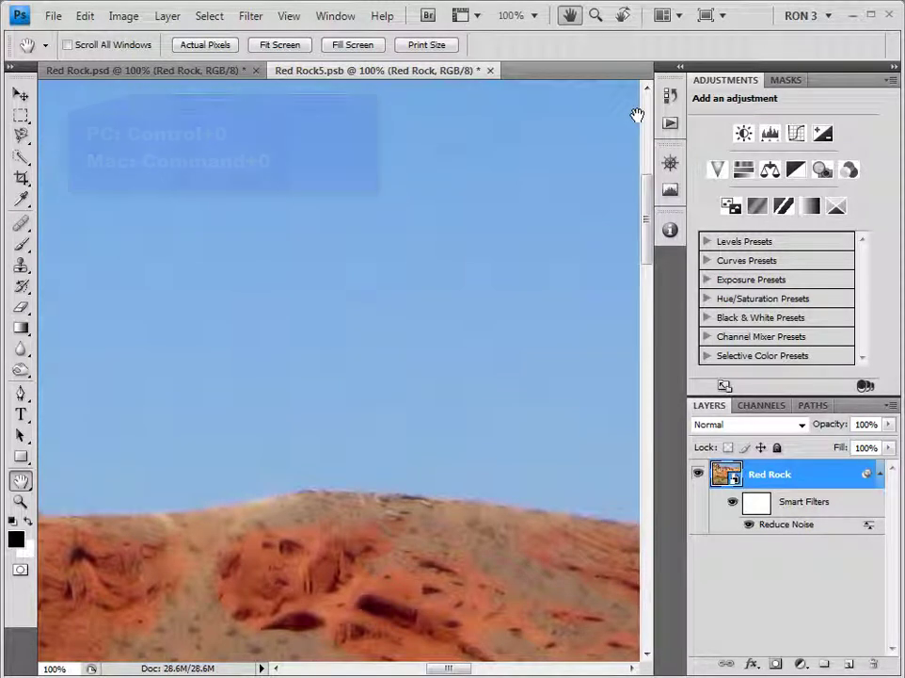
Step: Select the entire blue sky above the rocks with the Quick Selection tool
key(ctrl+0)
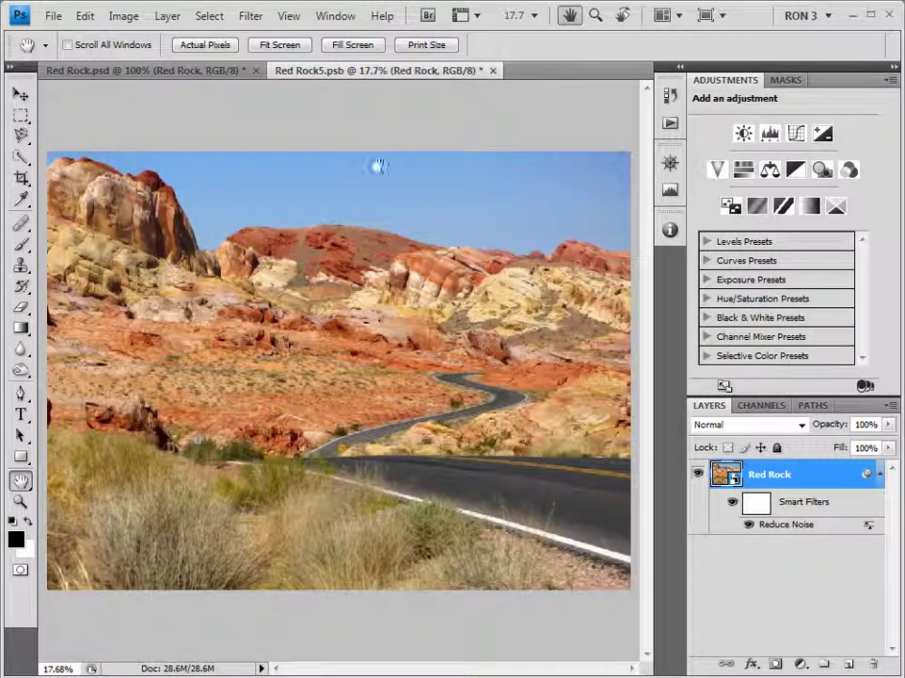
drag(20, 156, 79, 162)
click(94, 158)
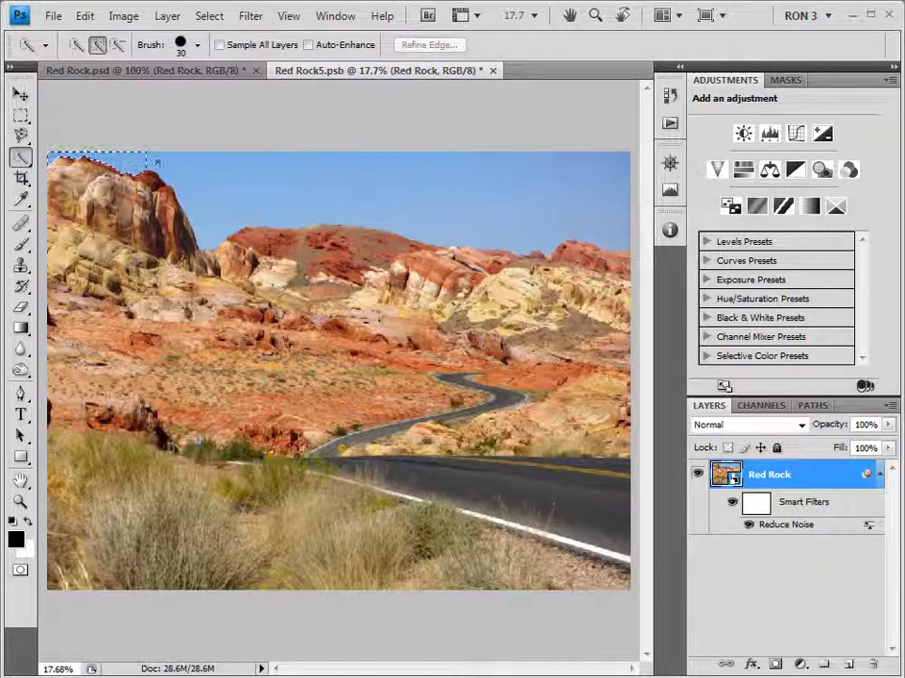
drag(151, 169, 423, 188)
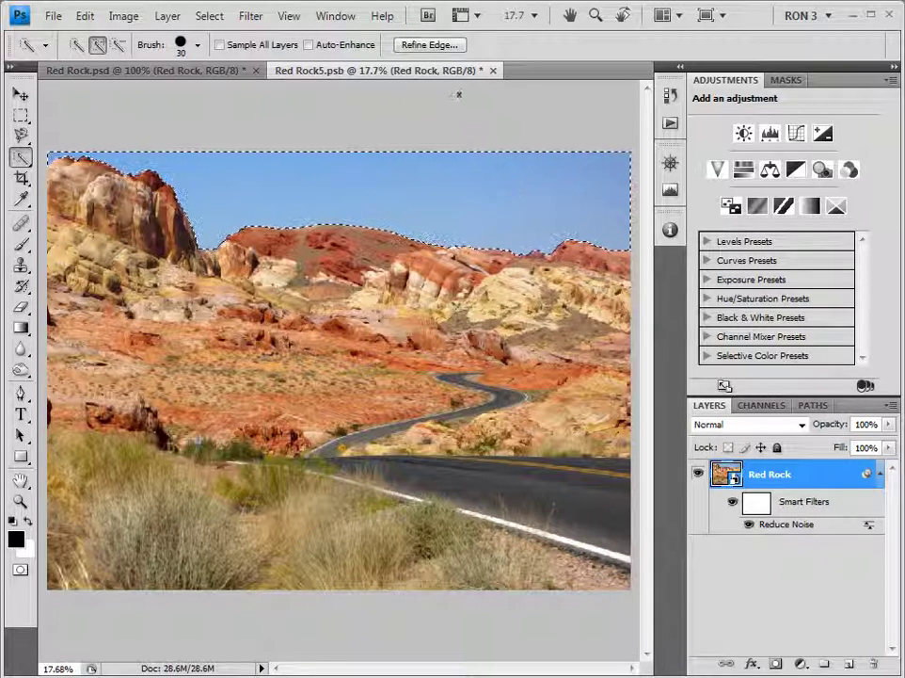
Step: Refine the sky selection's edge with Contract/Expand at -50% and Feather at 5 px
click(430, 45)
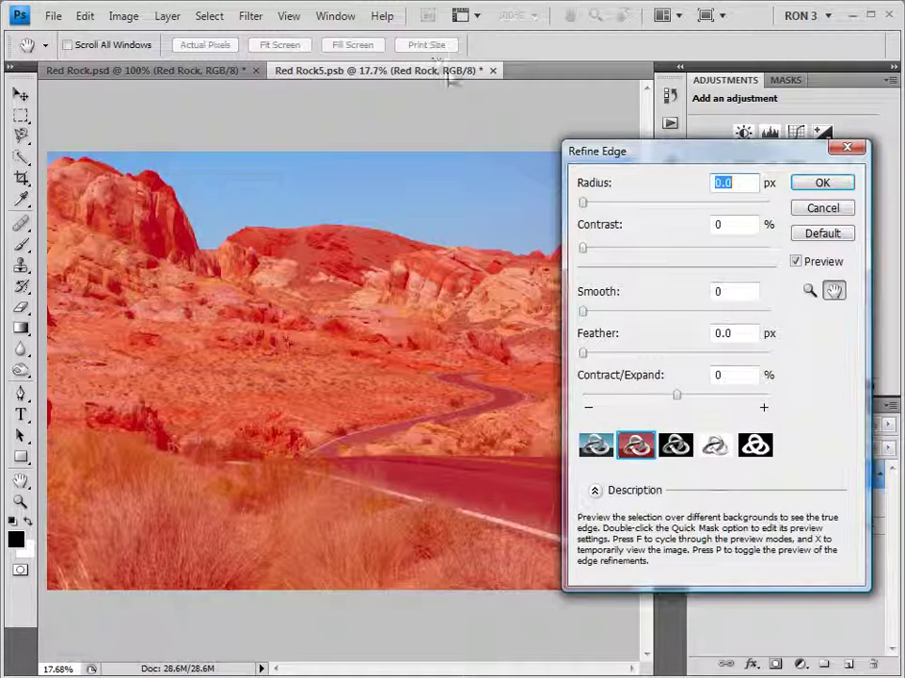
click(610, 377)
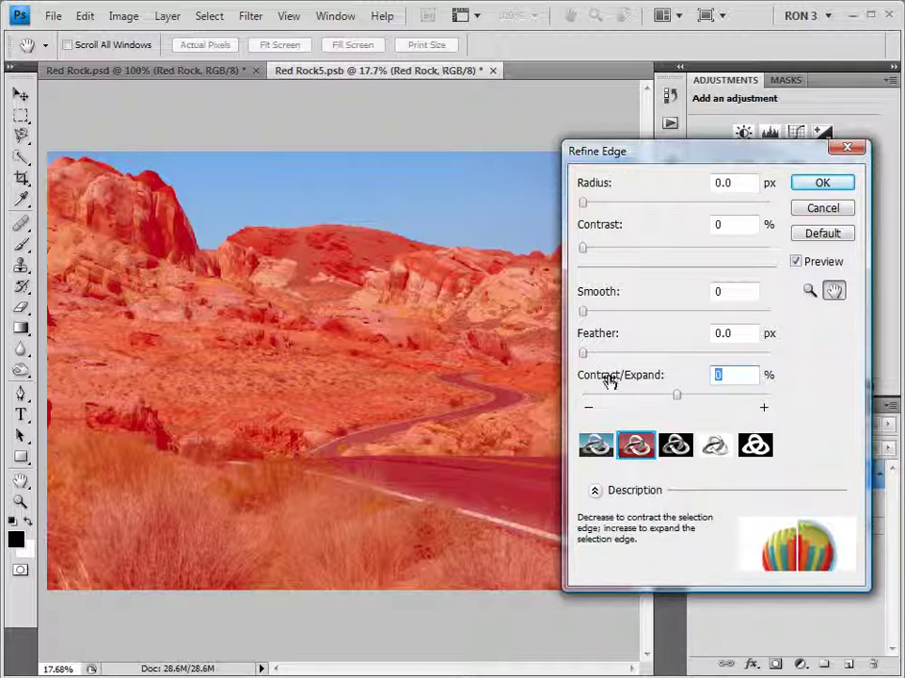
text(-50)
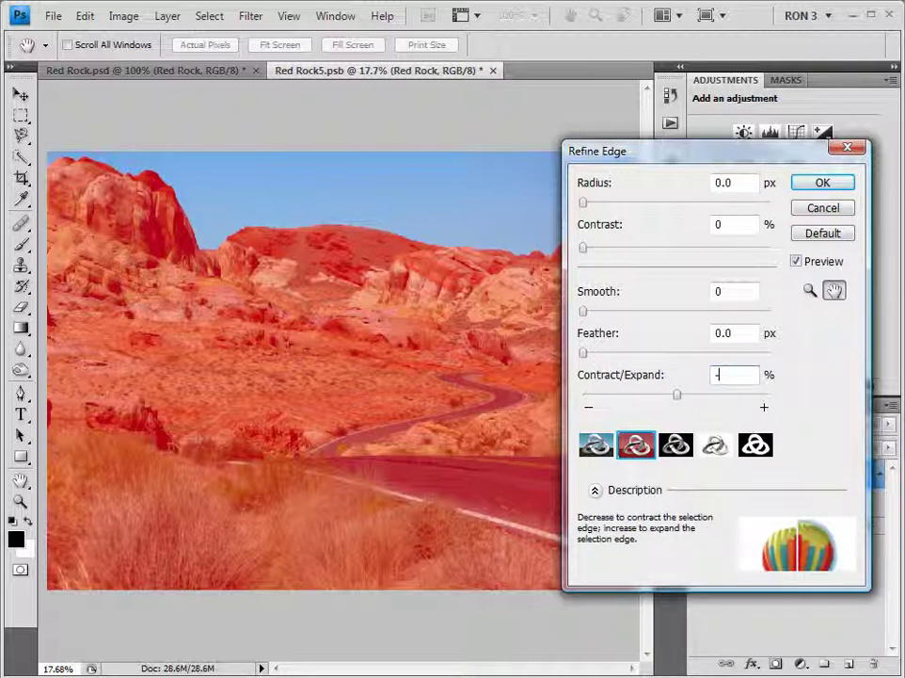
click(613, 374)
click(601, 337)
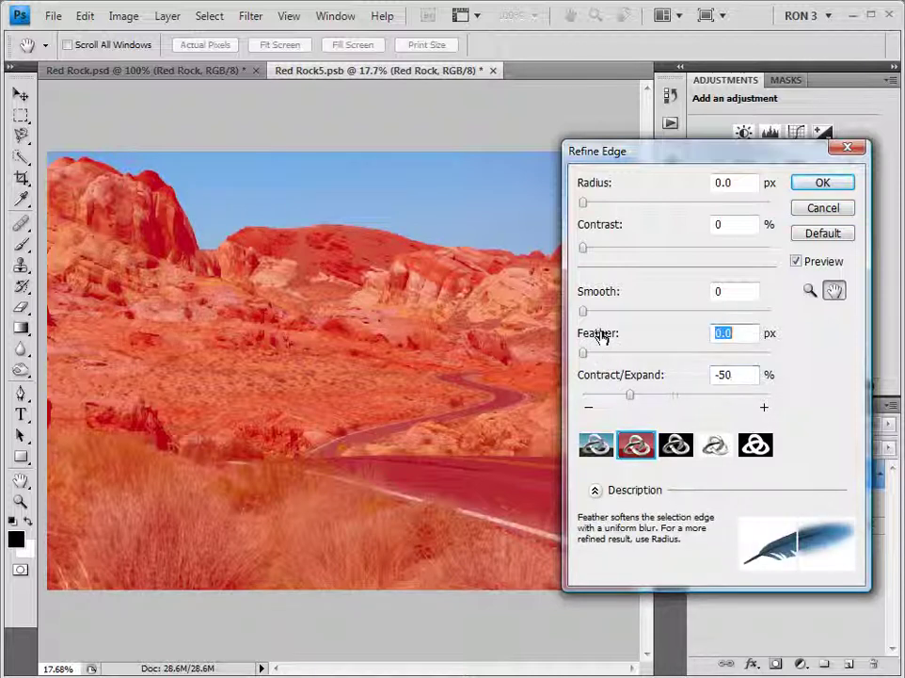
text(5)
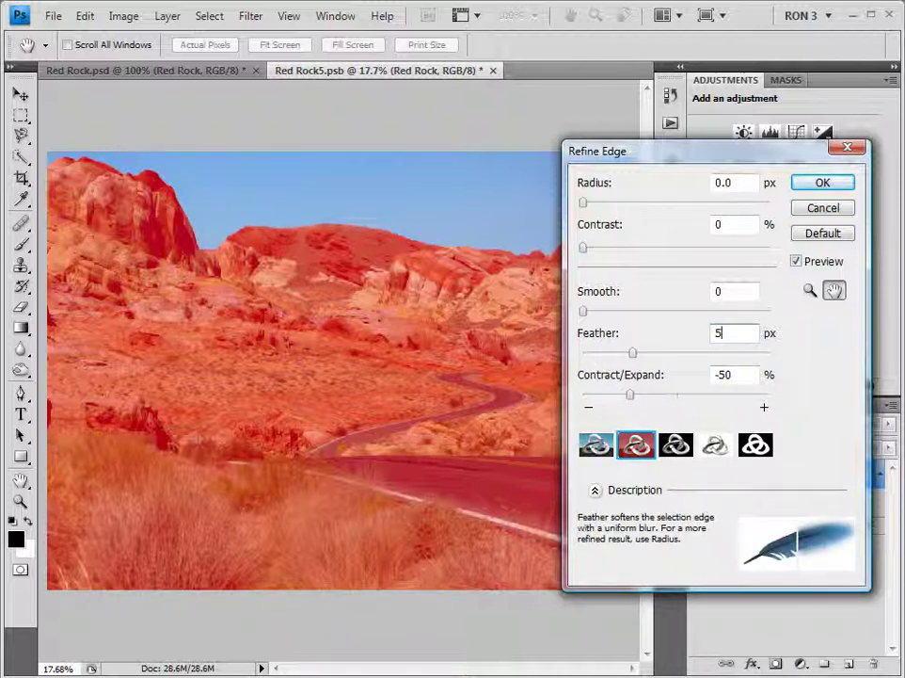
click(824, 186)
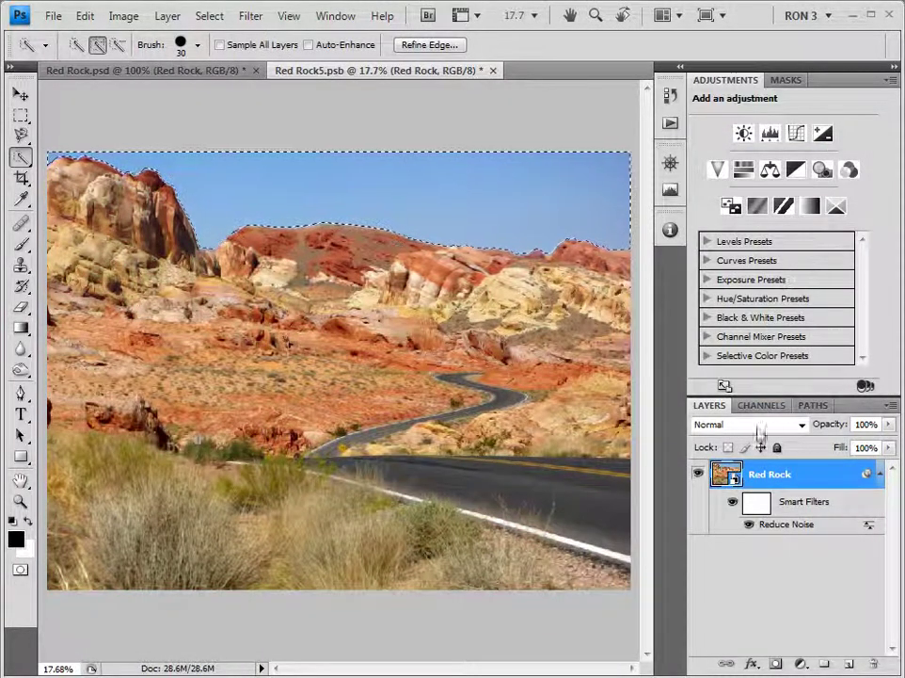
Step: Invert the selection, fill the rocks and road area of the Smart Filters mask with black, and deselect
click(755, 504)
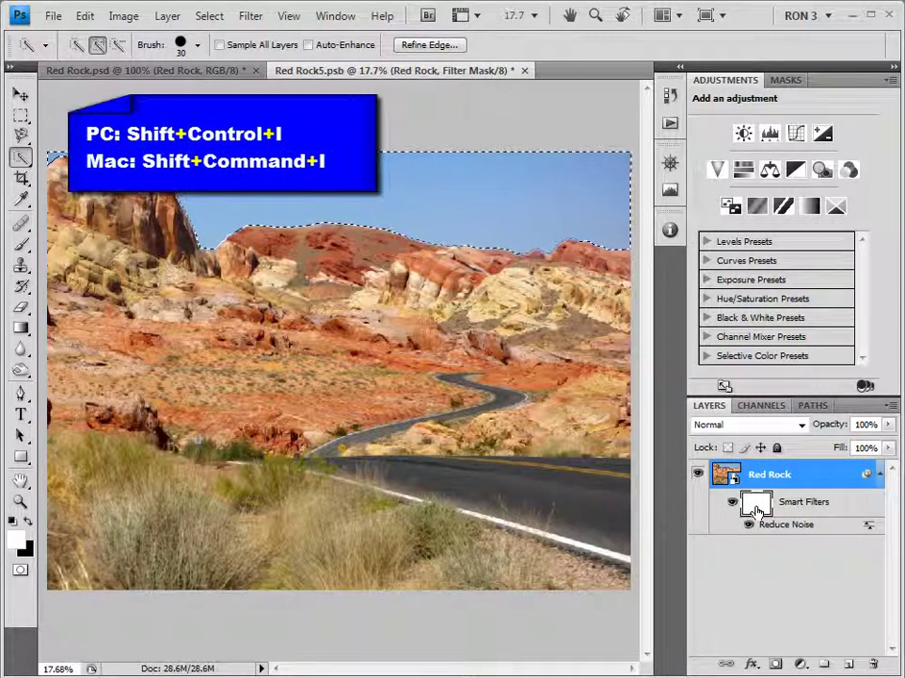
key(shift+ctrl+i)
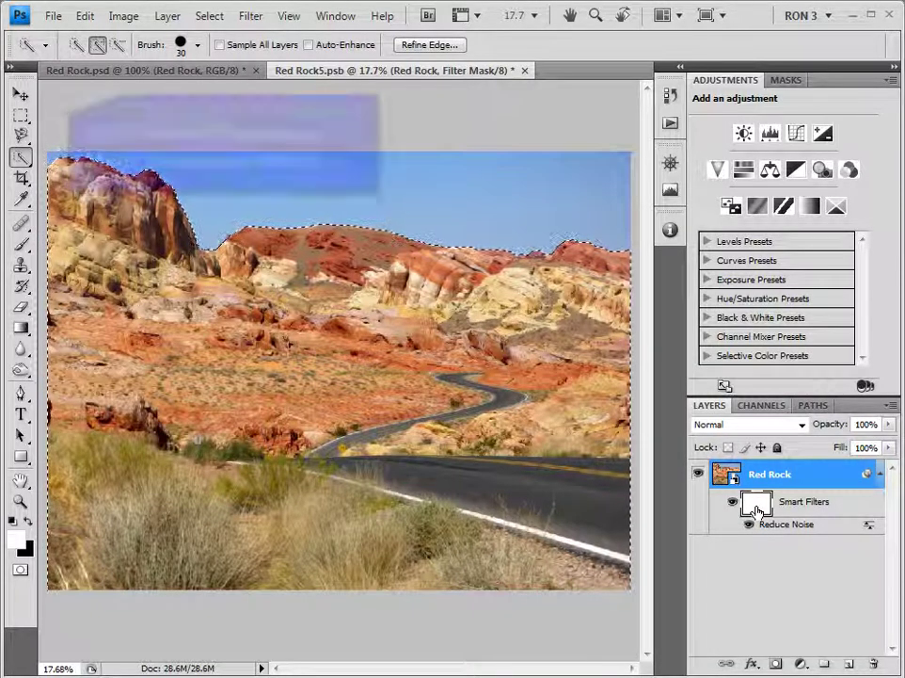
key(ctrl+BackSpace)
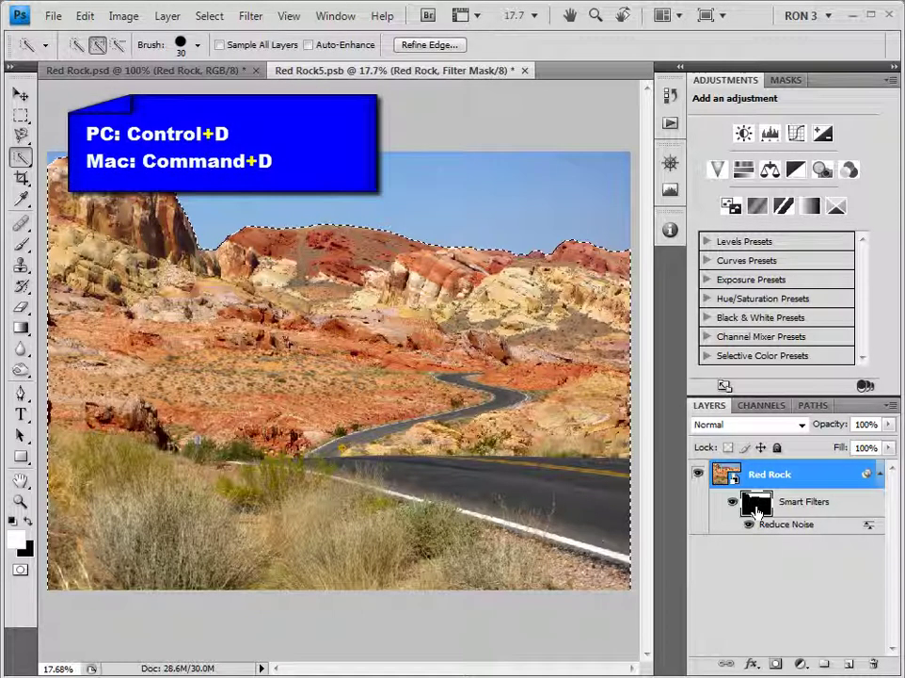
key(ctrl+d)
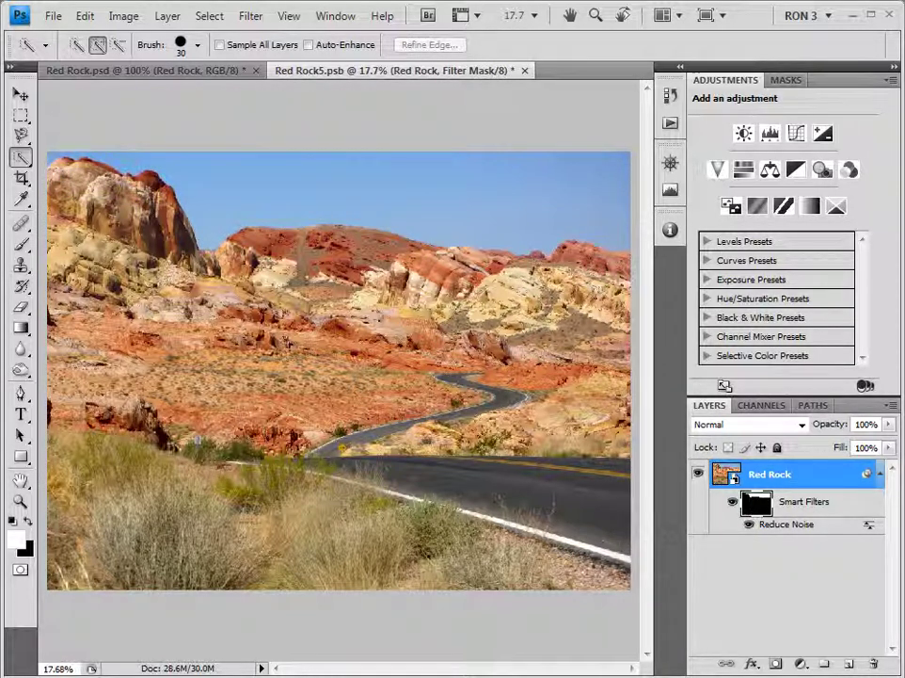
Step: Select the whole blue sky with the Quick Selection tool and refine its edge with Contract/Expand at 30% and Feather at 15 px
mouse_move(160, 158)
mouse_down()
mouse_move(167, 170)
mouse_move(532, 178)
mouse_move(530, 187)
mouse_up()
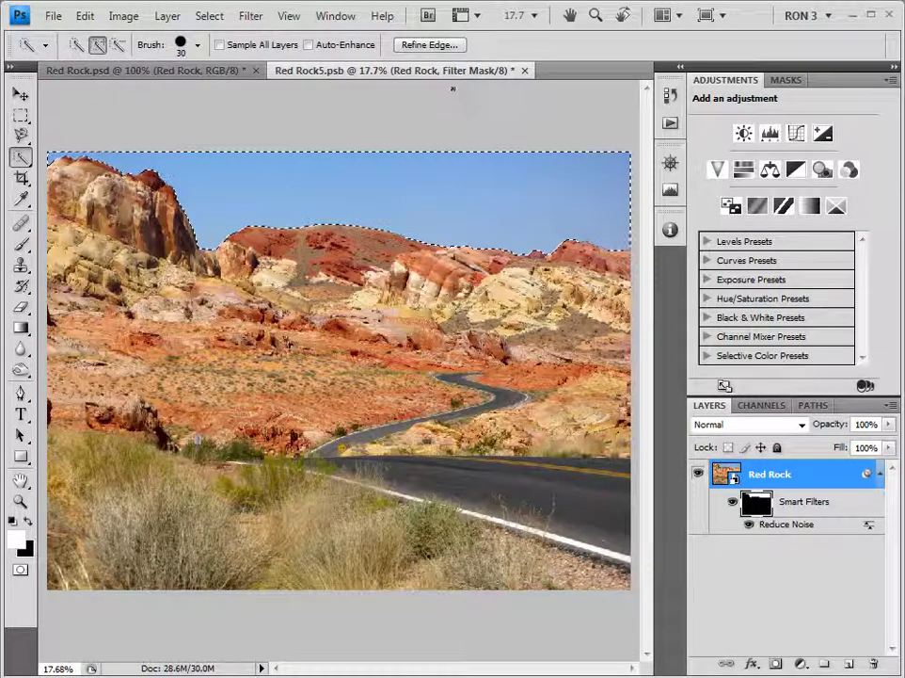
click(440, 50)
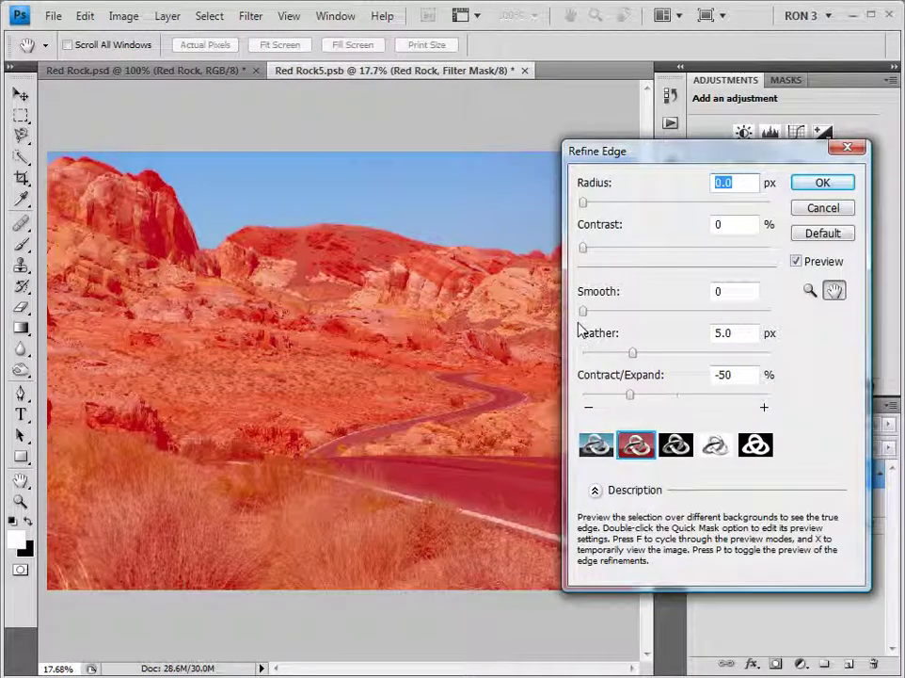
click(616, 377)
text(30)
click(600, 337)
text(15)
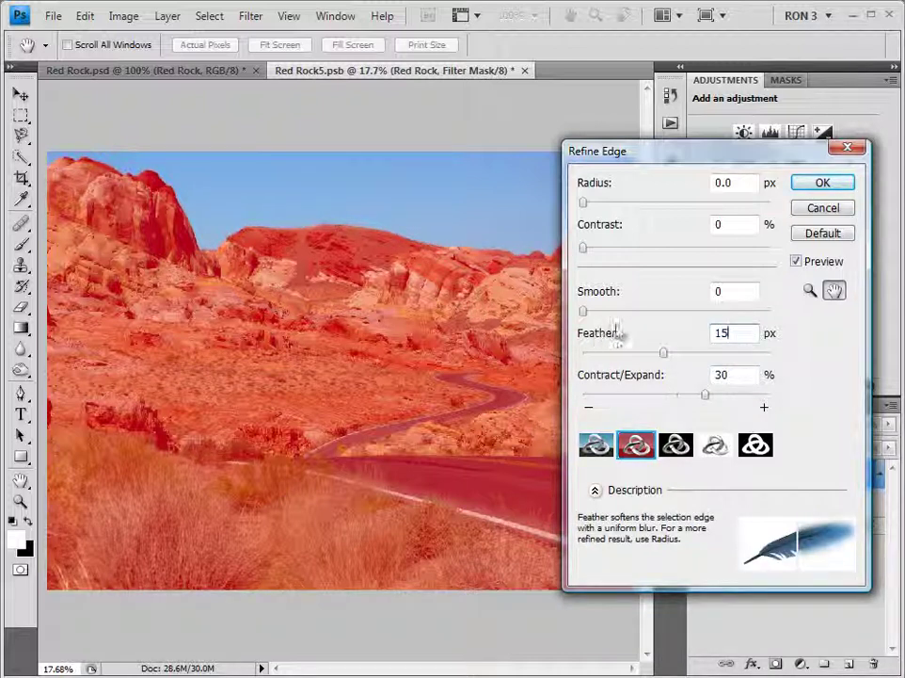
click(816, 184)
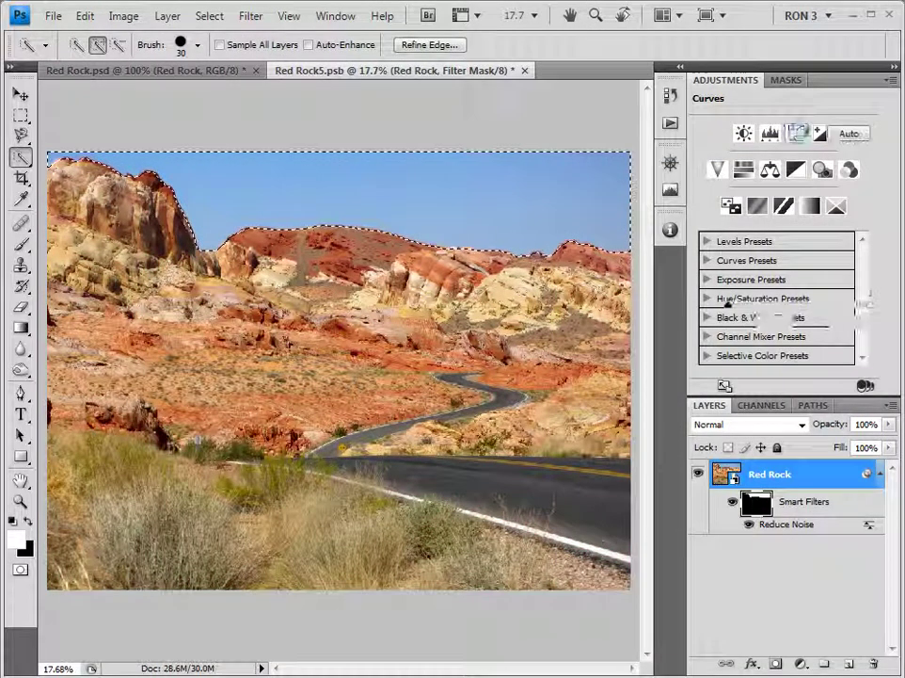
Step: Add a Curves adjustment layer masked to the sky and darken its midtones with a curve point at Input 140, Output 110
click(796, 133)
drag(798, 225, 806, 232)
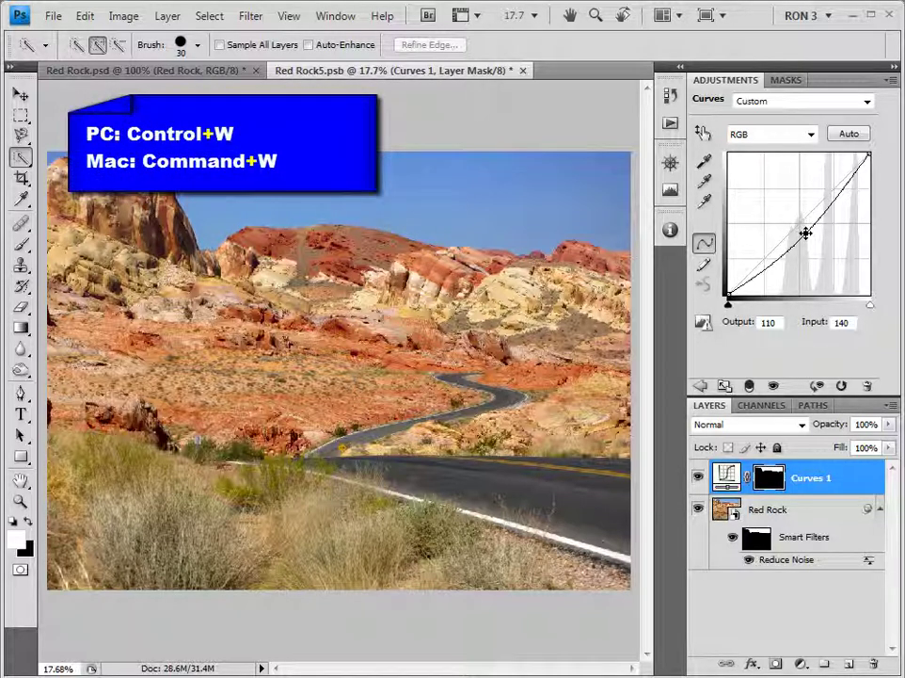
Step: Close the nested Red Rock5.psb document with its changes saved and fit the whole Red Rock.psd image in view
key(ctrl+w)
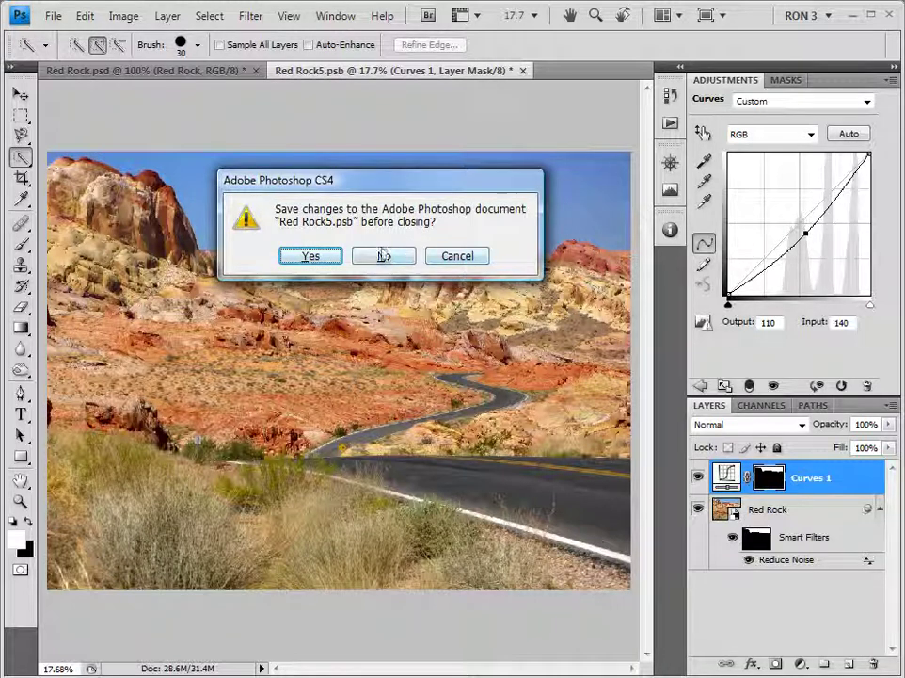
click(319, 257)
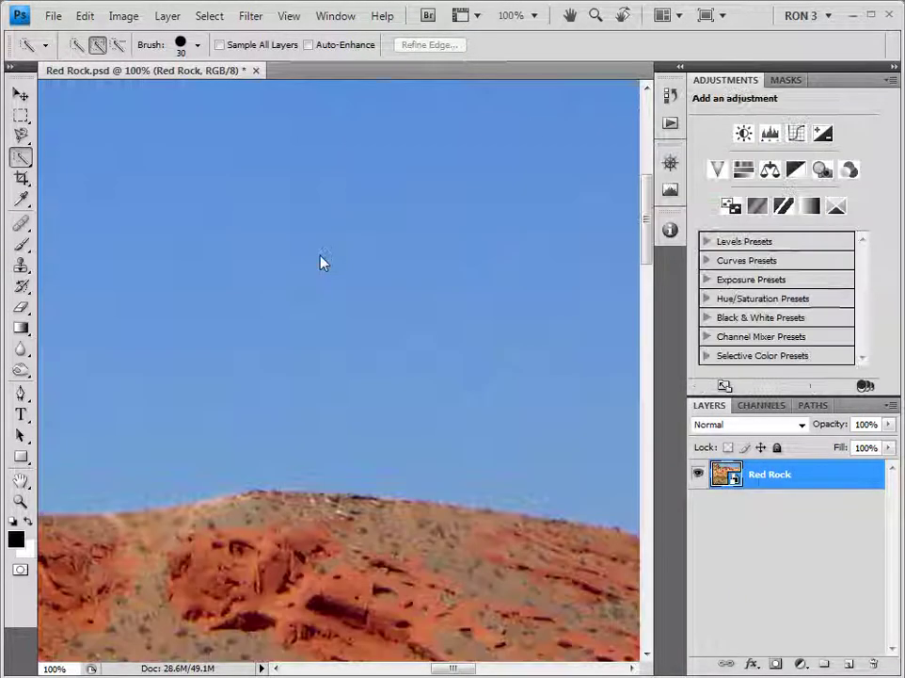
key(ctrl+0)
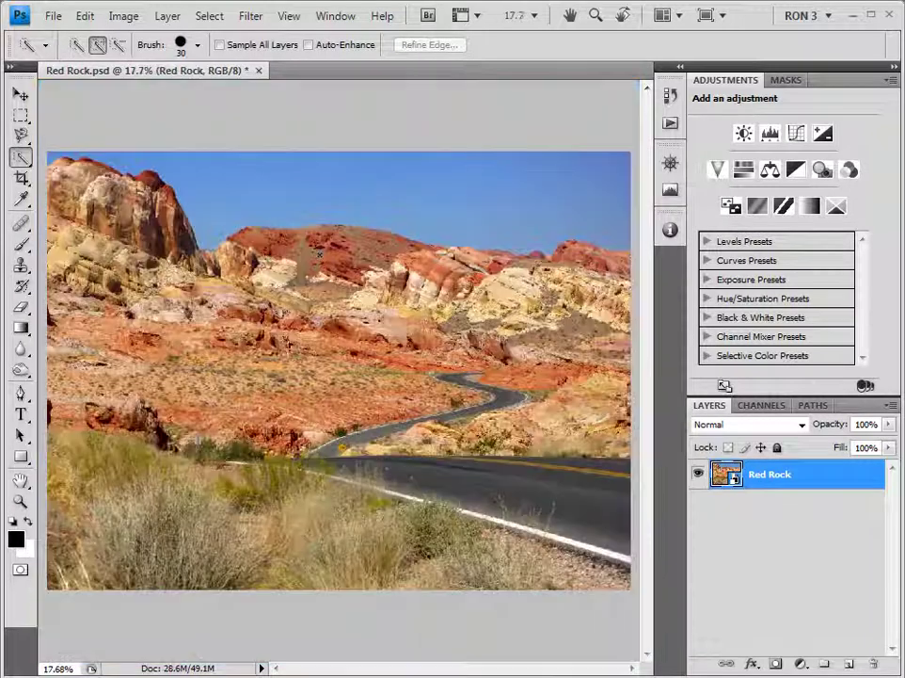